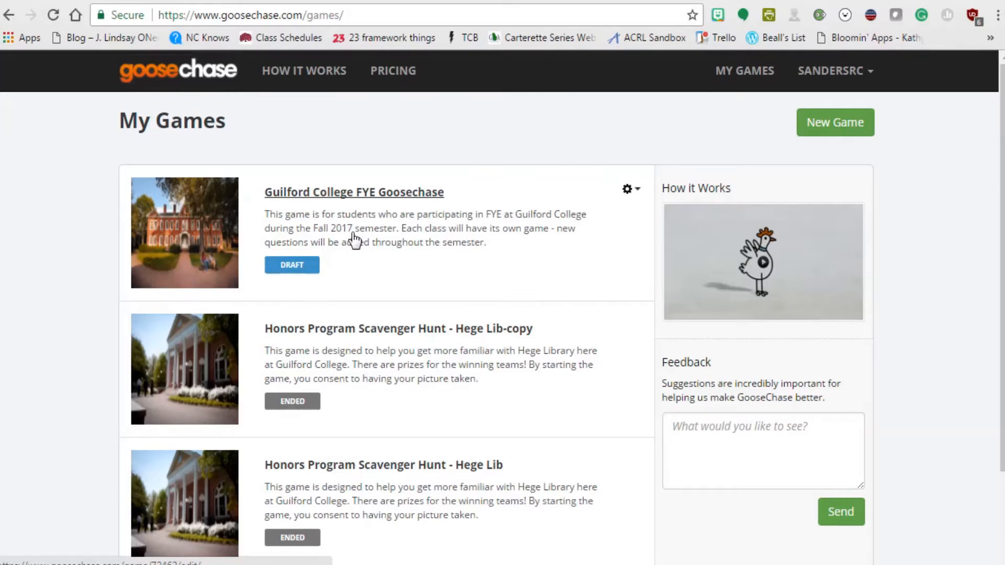
Begin a new game from the My Games list.
left_click(853, 126)
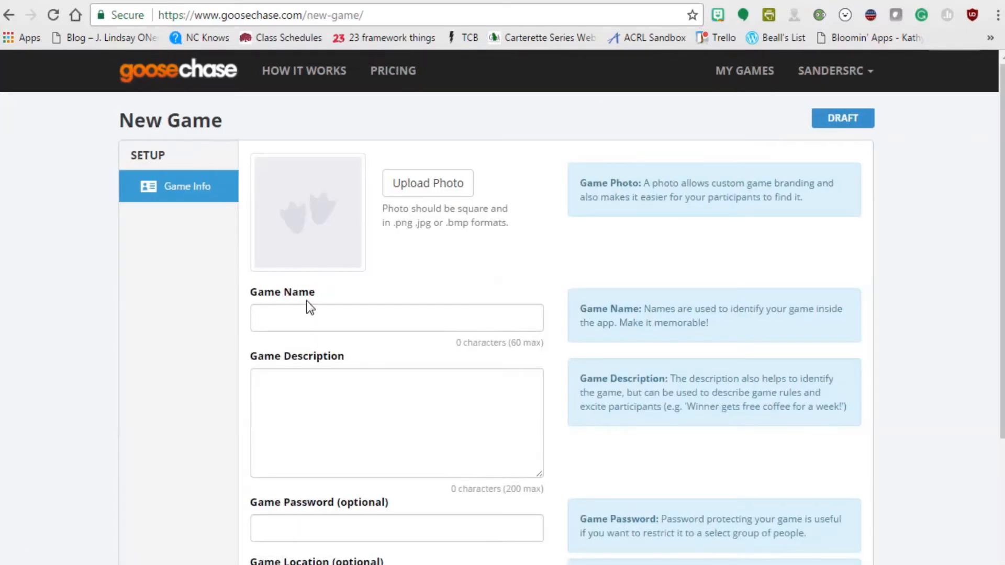
Name the game 'Rachel's FYE Goosechase', add a placeholder description and a game password, then save.
left_click(490, 310)
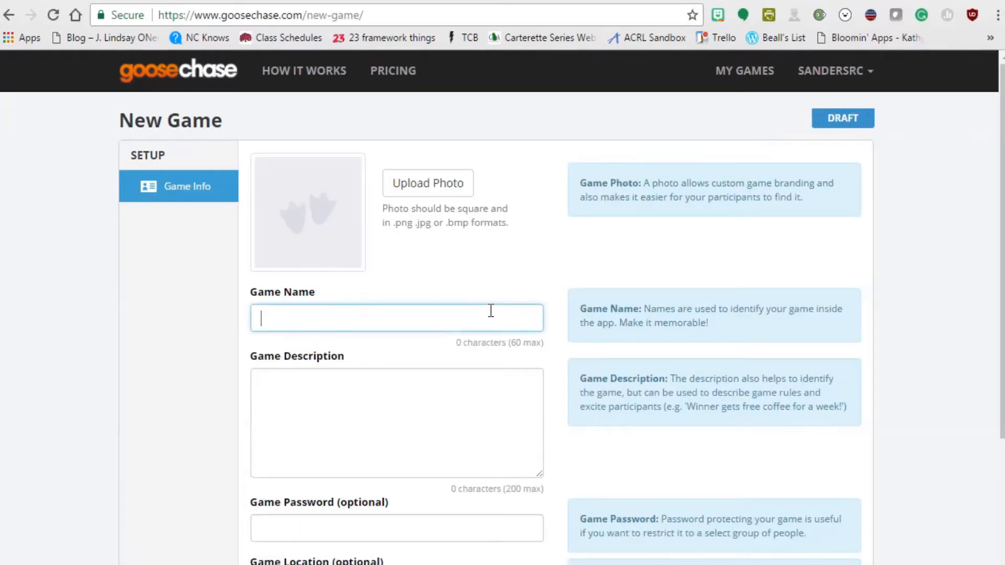
type("Rachel's FYE Goosechase")
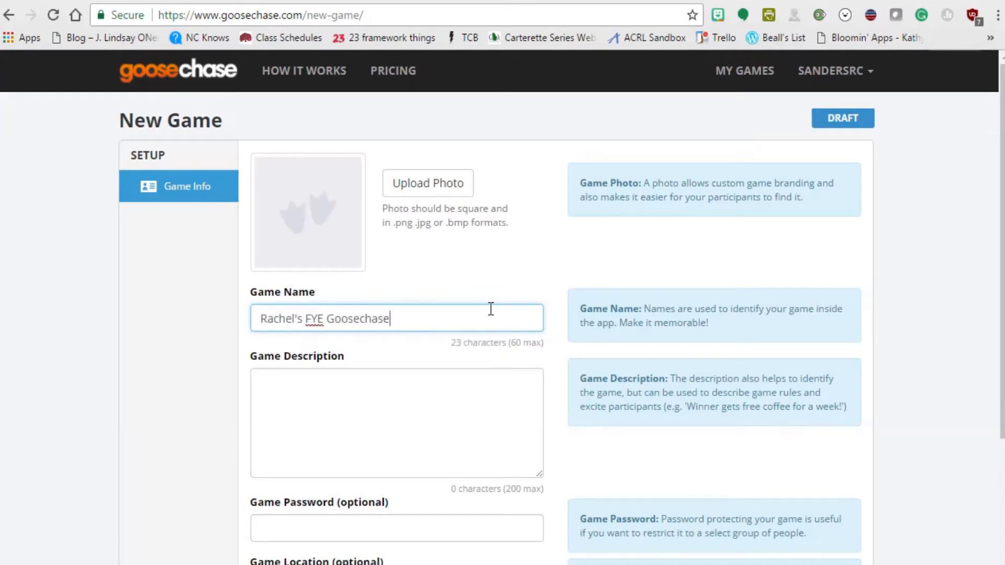
key("Tab")
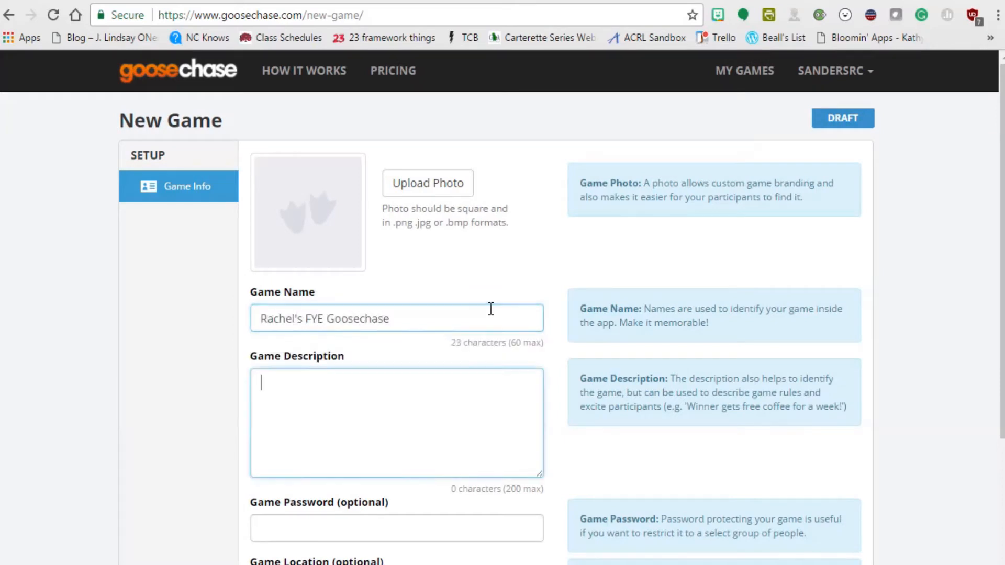
type("Desc")
type("riptio")
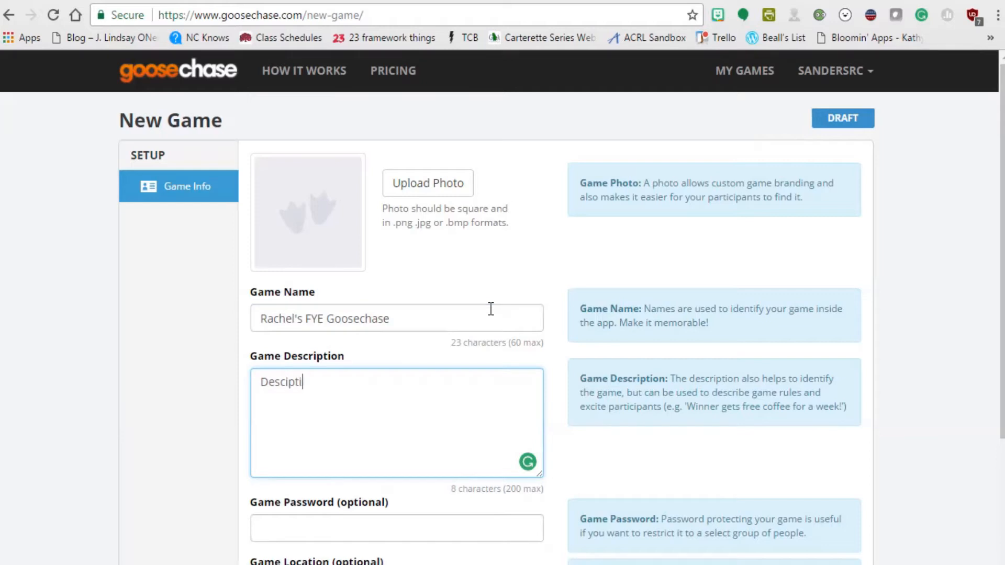
key("BackSpace")
key("BackSpace")
key("BackSpace")
key("BackSpace")
key("BackSpace")
key("BackSpace")
type("ription here!")
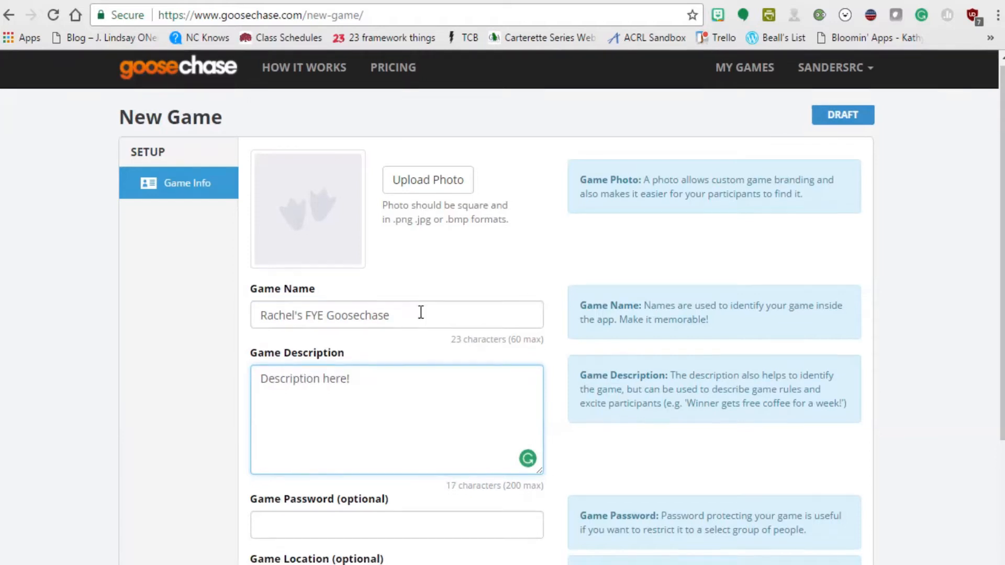
scroll(408, 335, "down", 3)
left_click(400, 359)
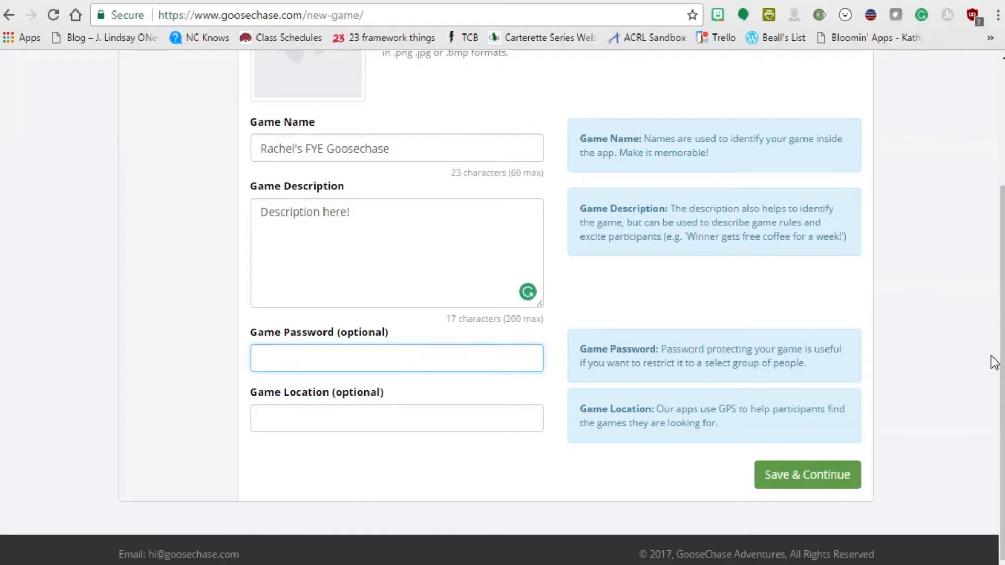
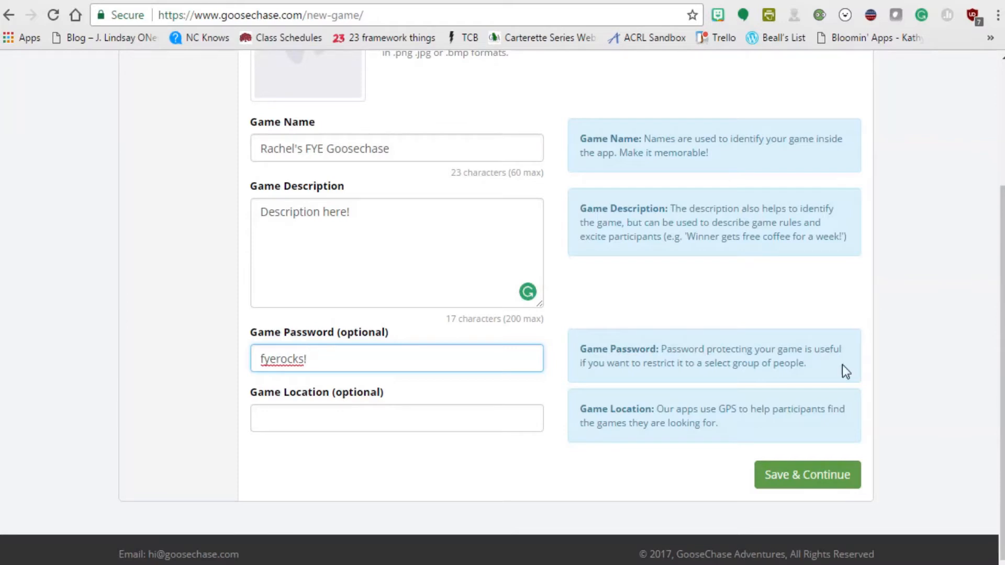
left_click(796, 476)
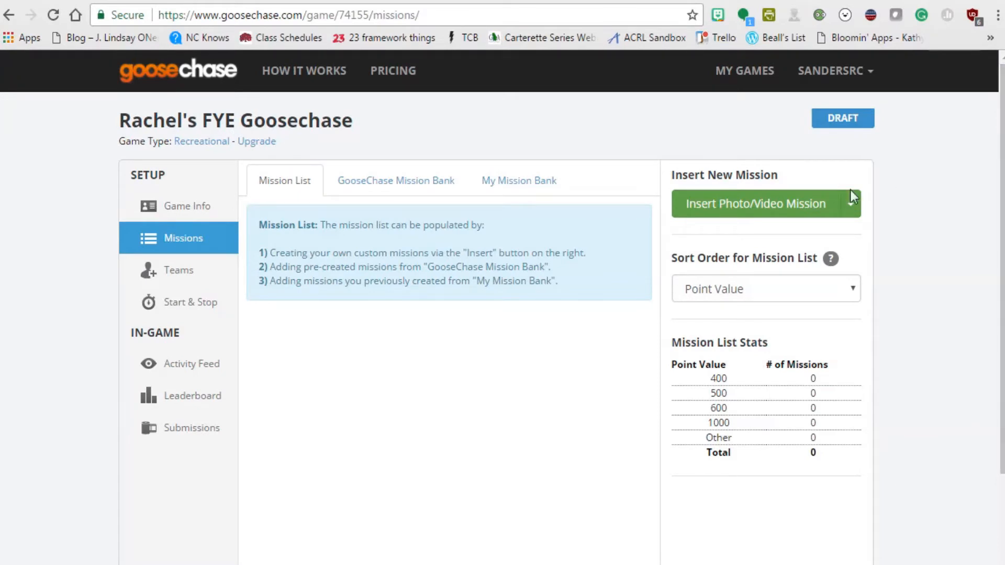
Add a photo/video mission named 'Check out the library!' using a custom point value.
left_click(849, 215)
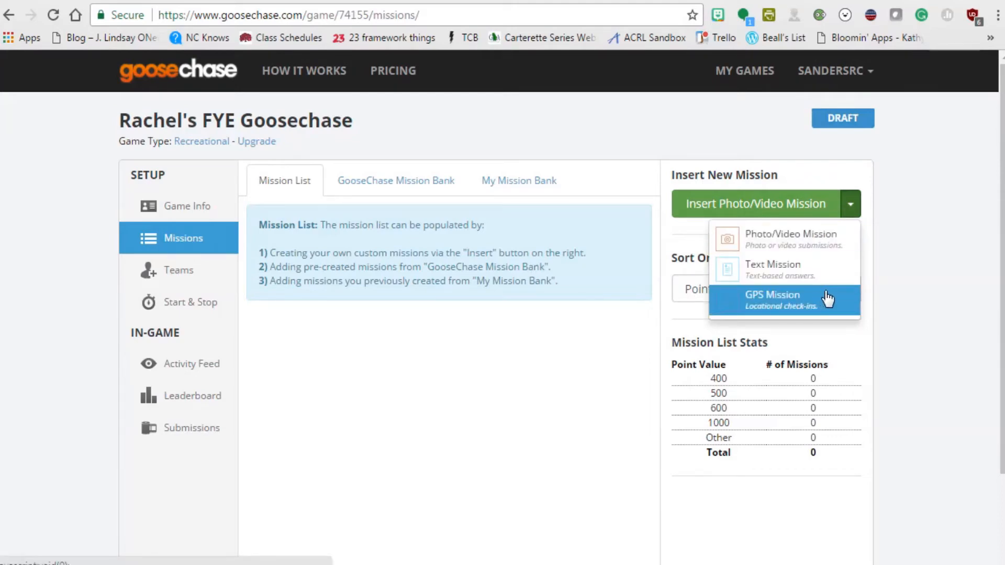
left_click(828, 245)
left_click(431, 247)
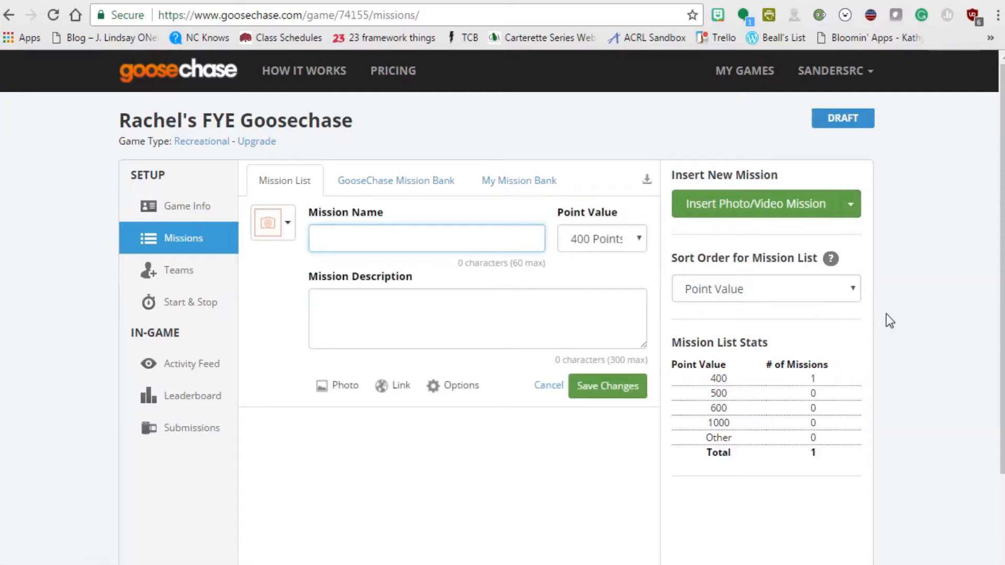
type("Check out the libra")
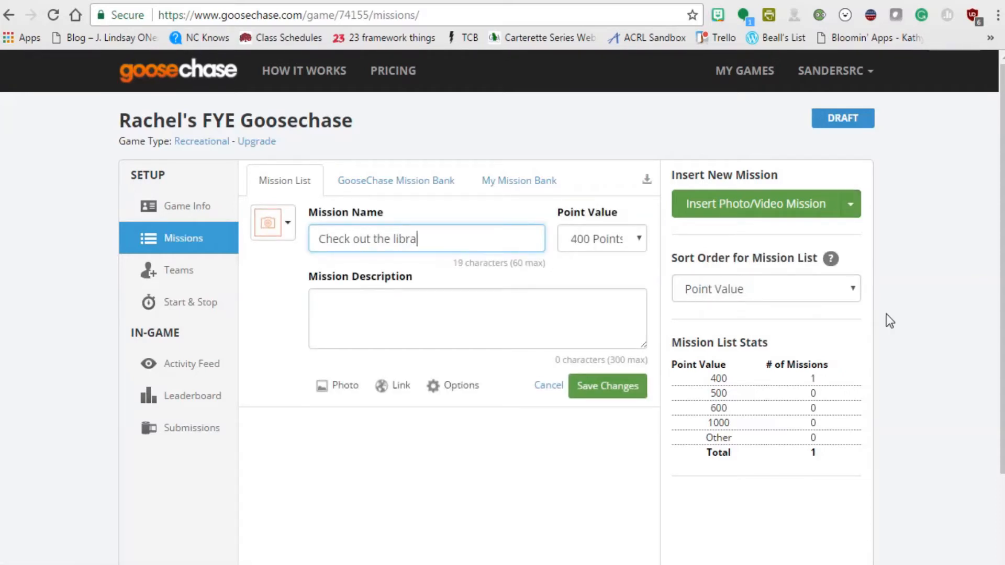
type("ry!")
key("Tab")
left_click(599, 242)
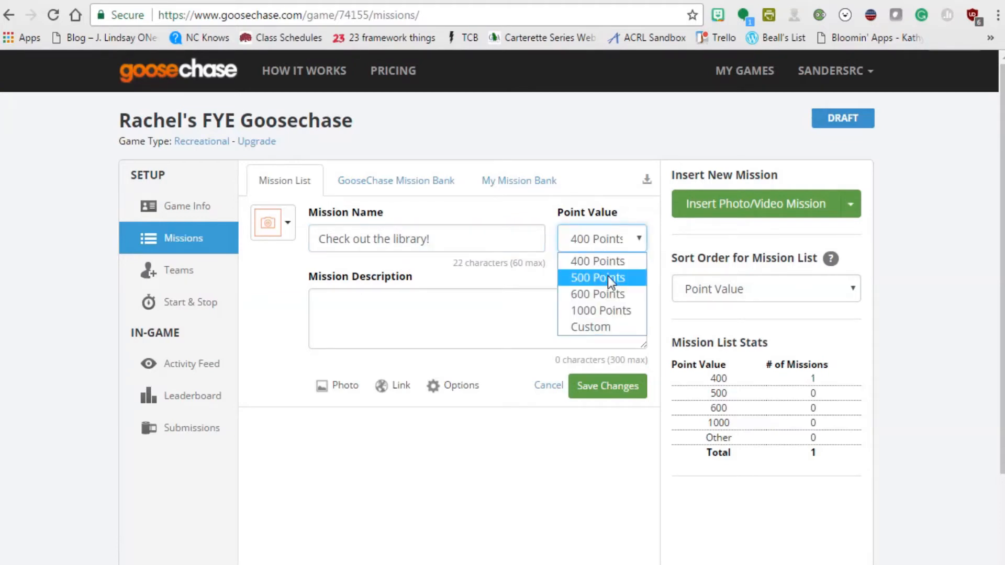
left_click(592, 327)
Make it worth 10 points, describe it 'Find a librarian and take a picture with them!', and save.
double_click(588, 240)
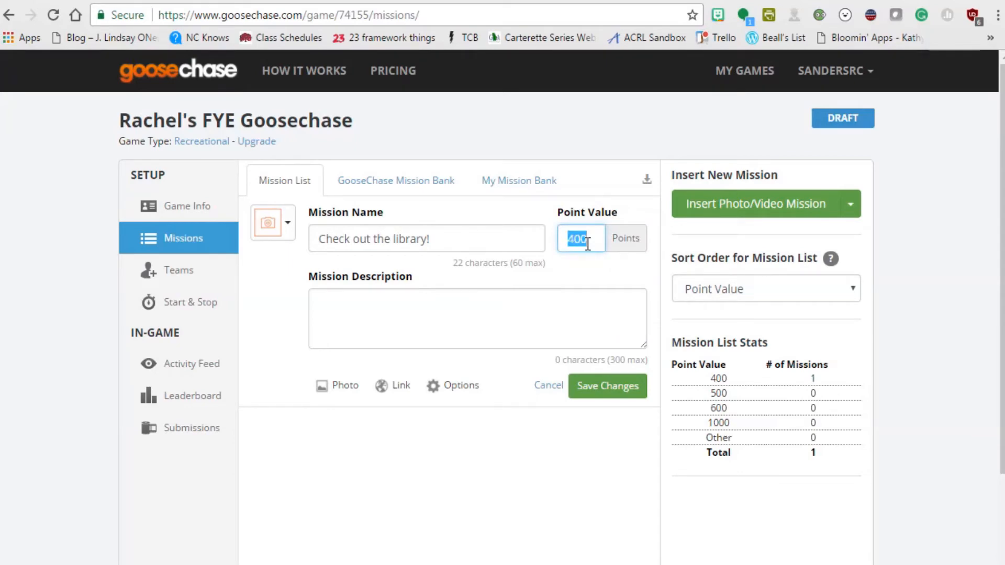
type("10")
left_click(557, 334)
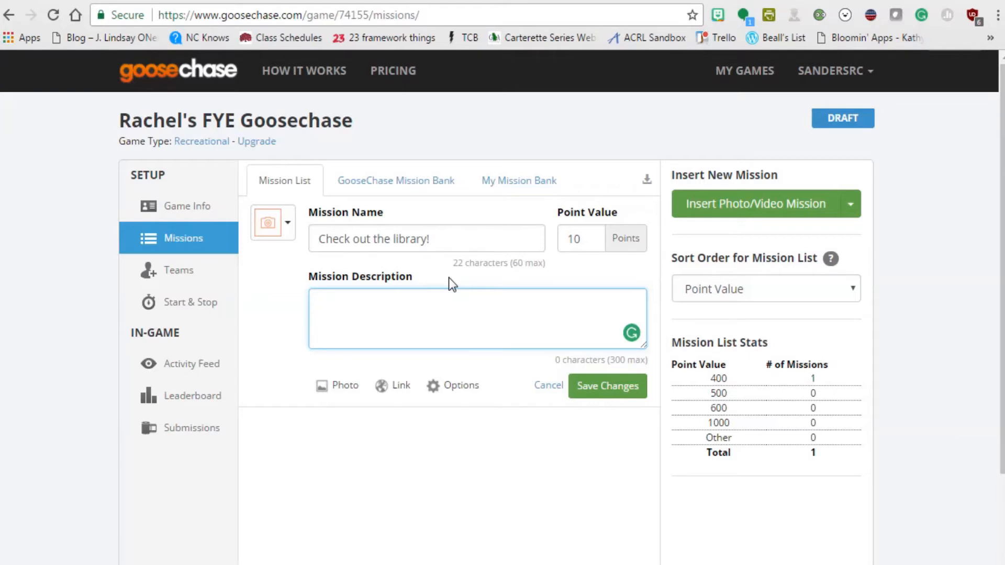
type("Find a librarian and ")
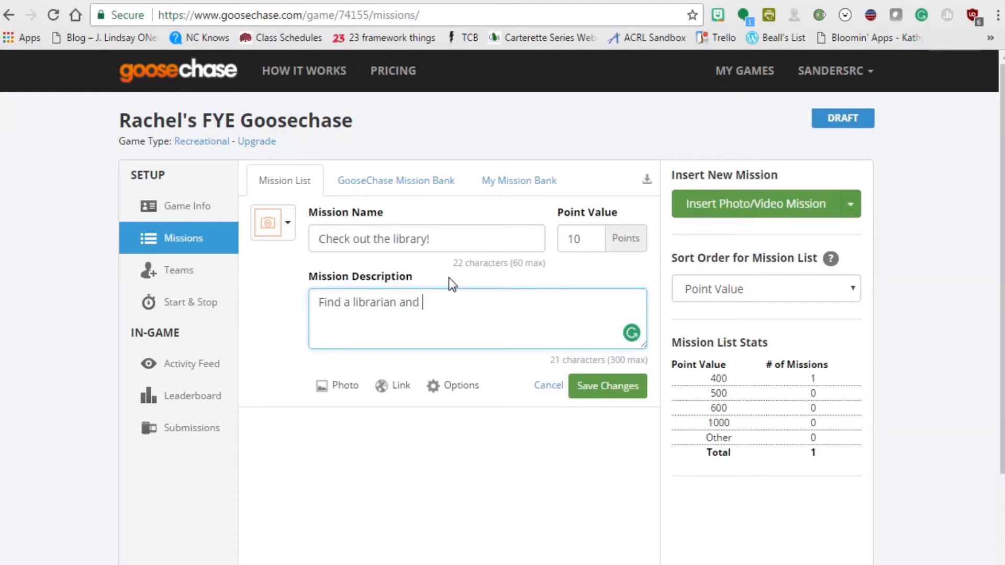
type("take a picture with them!")
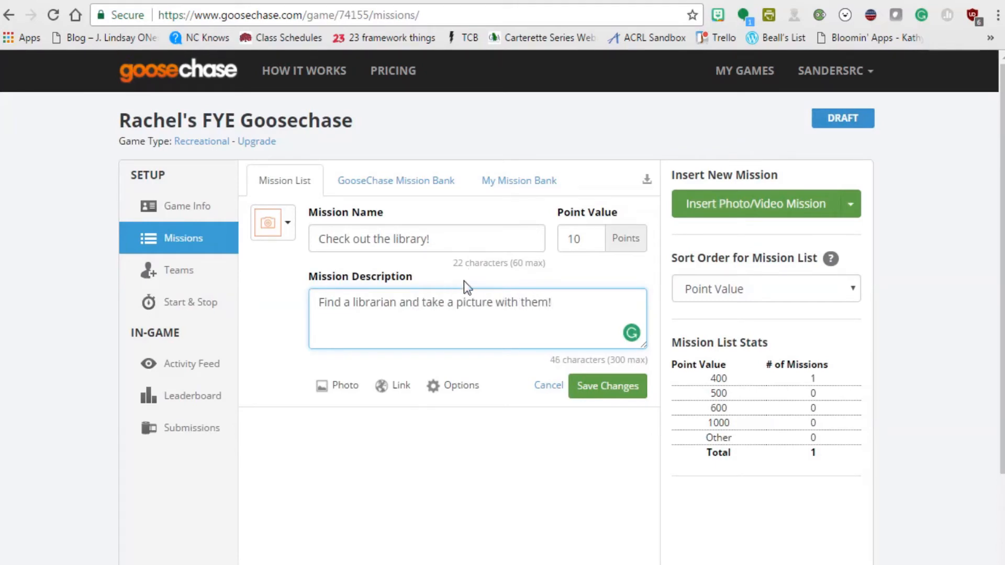
left_click(588, 386)
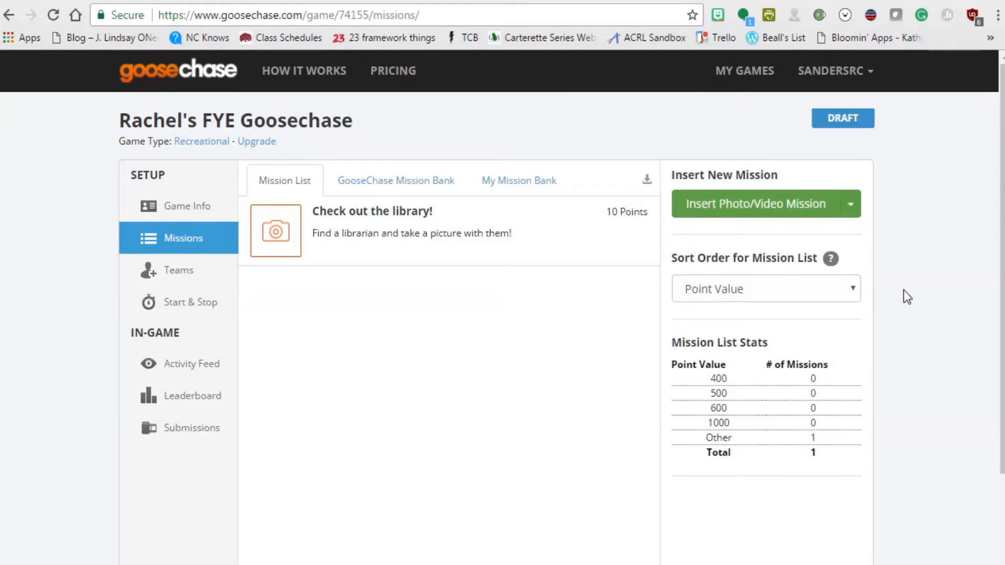
left_click(851, 204)
Add a text mission 'Bonner Center' asking 'Who is the director of the Bonner Center?'.
left_click(764, 268)
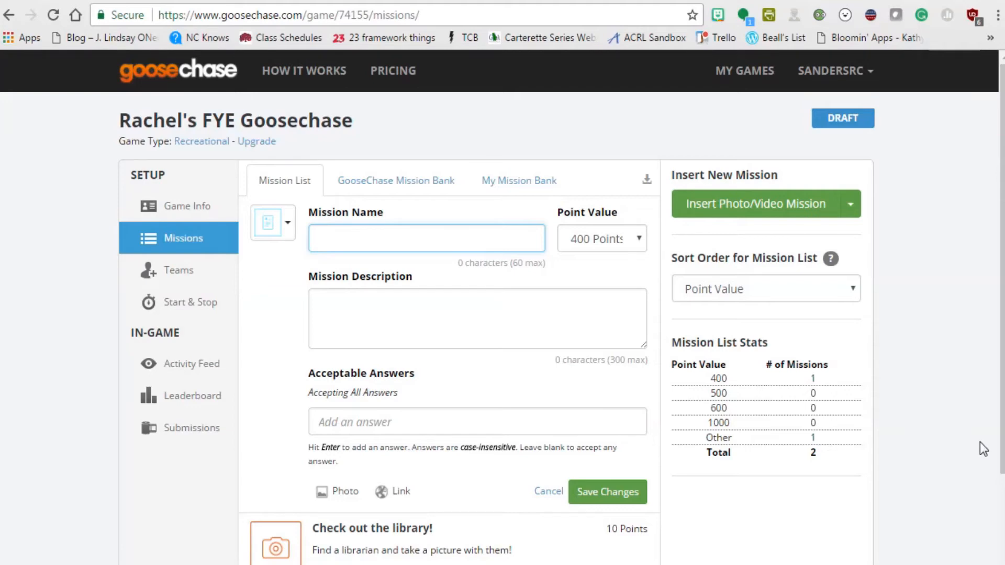
type("Bonner Center")
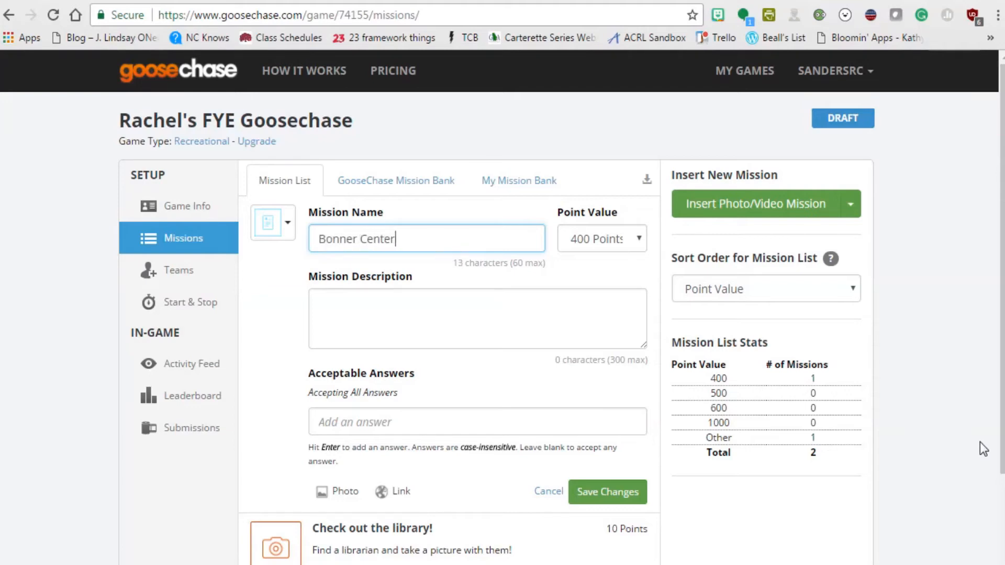
key("Tab")
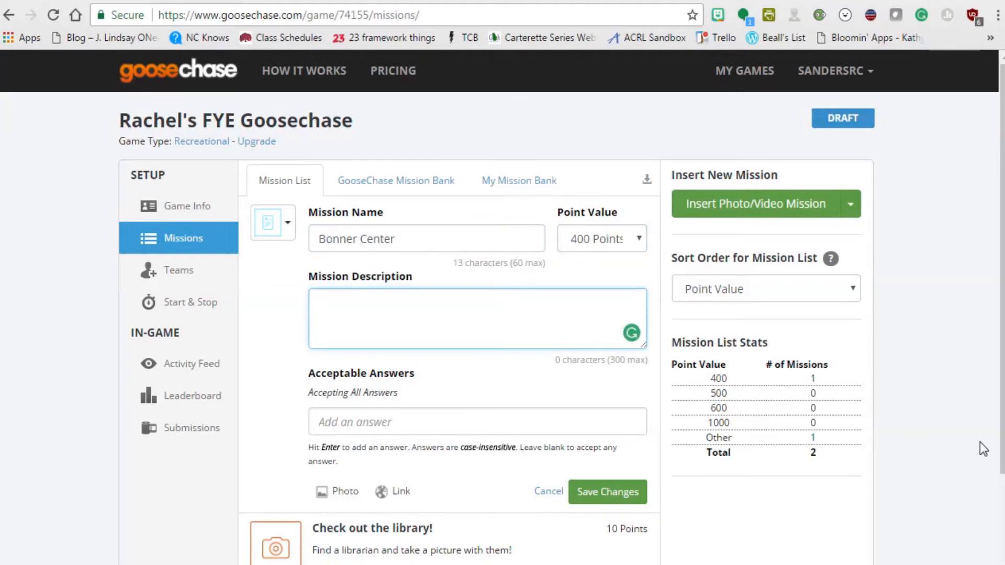
type("Who is the director of the Bon")
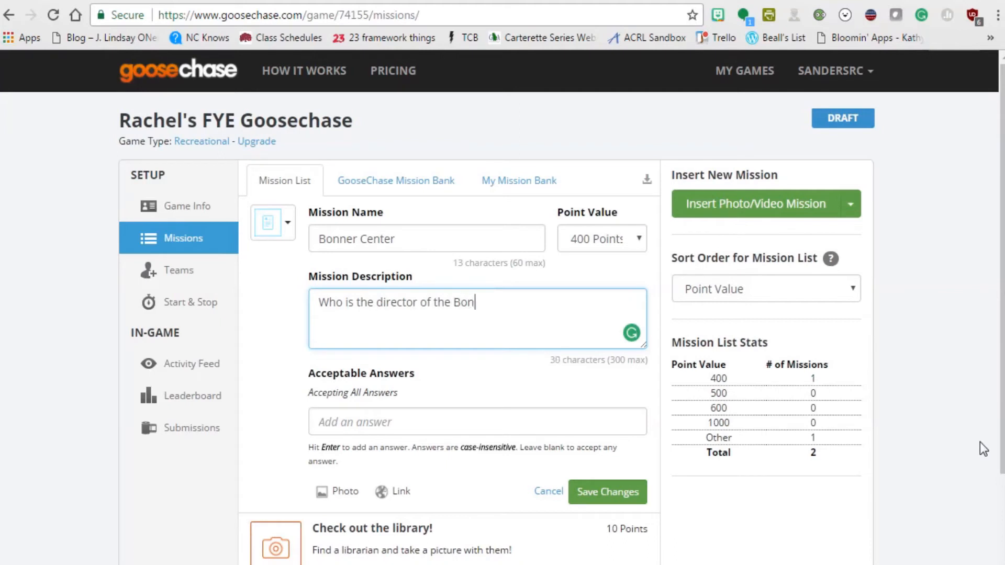
type("ner Center?")
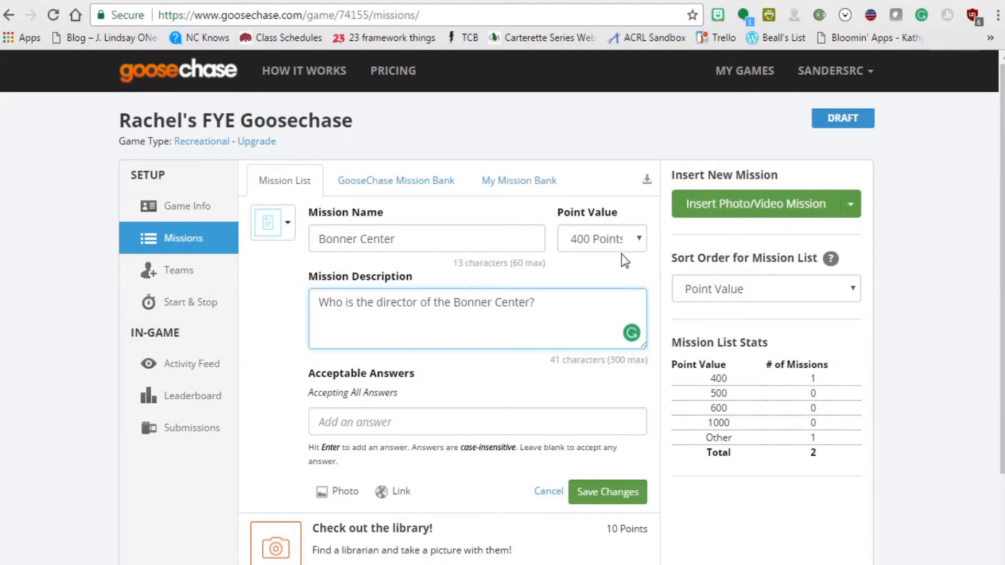
Set it to 10 custom points, accept the director's name as the answer, and save.
left_click(622, 240)
left_click(581, 327)
double_click(580, 239)
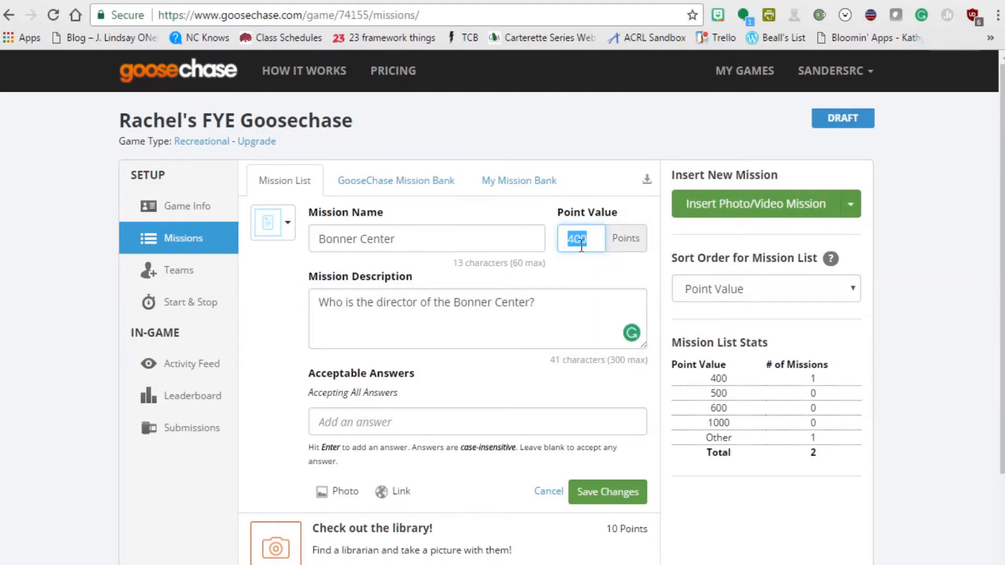
type("10")
left_click(430, 419)
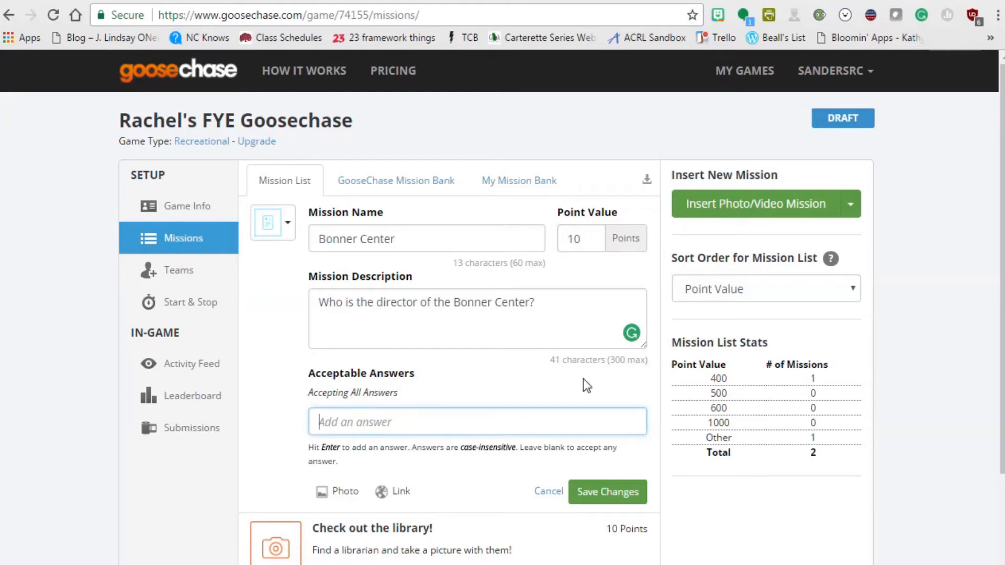
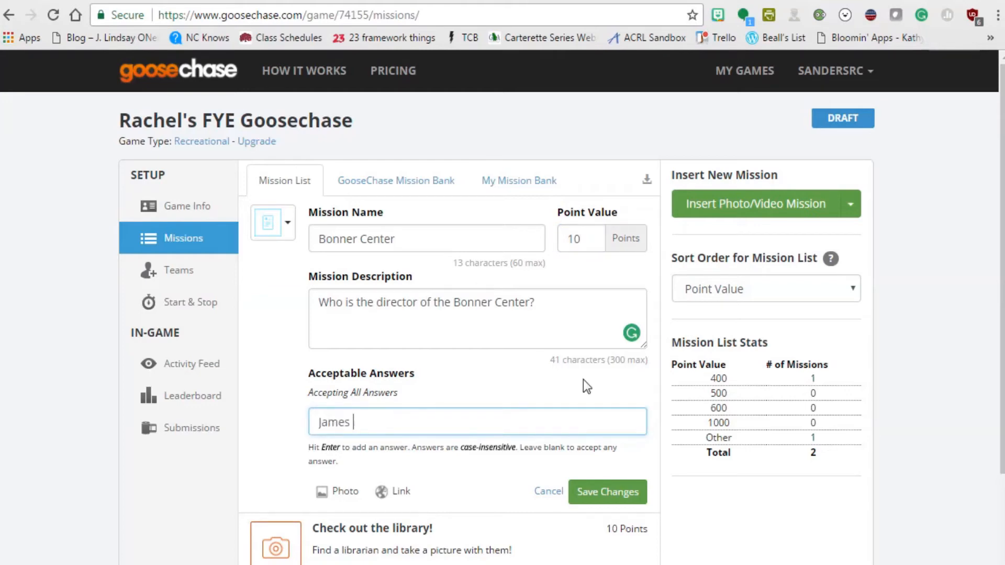
left_click(605, 500)
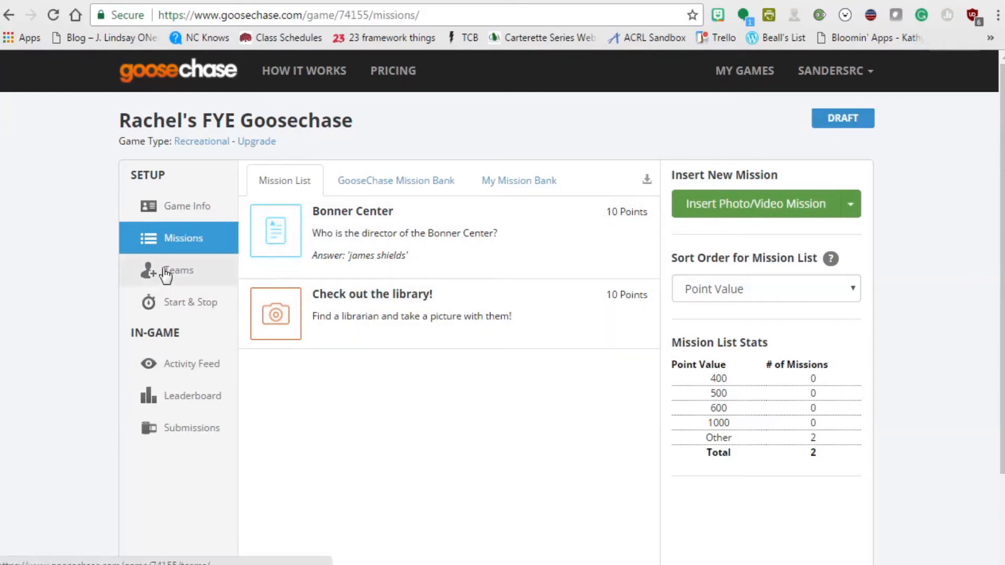
left_click(193, 284)
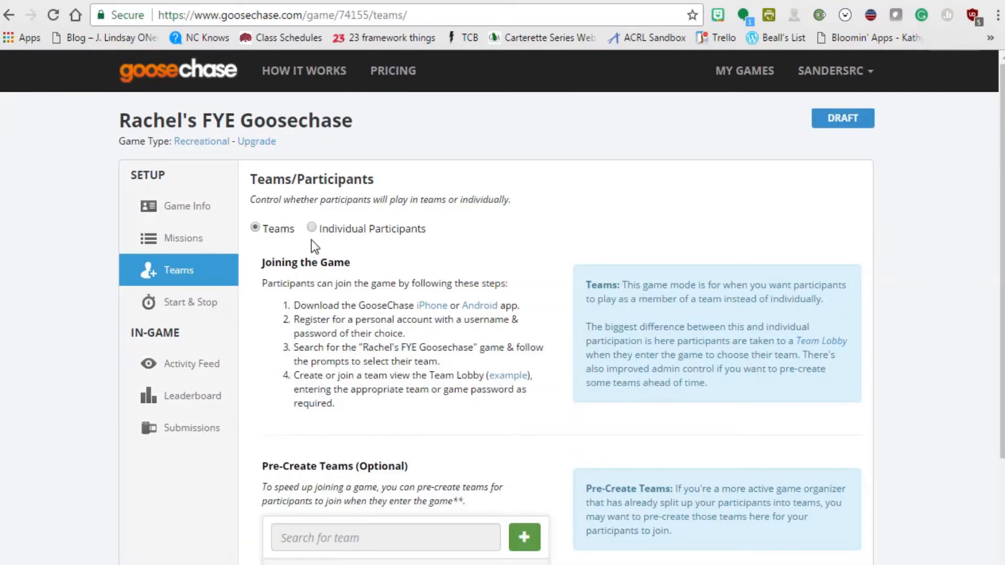
Switch the game to Individual Participants and enter a participant's e-mail to invite.
left_click(312, 228)
scroll(393, 276, "down", 3)
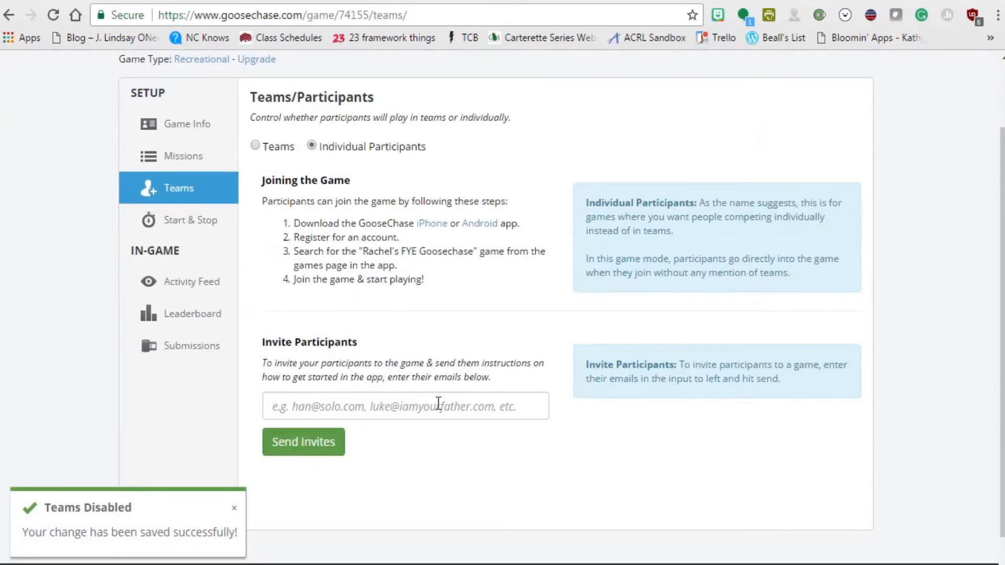
left_click(438, 406)
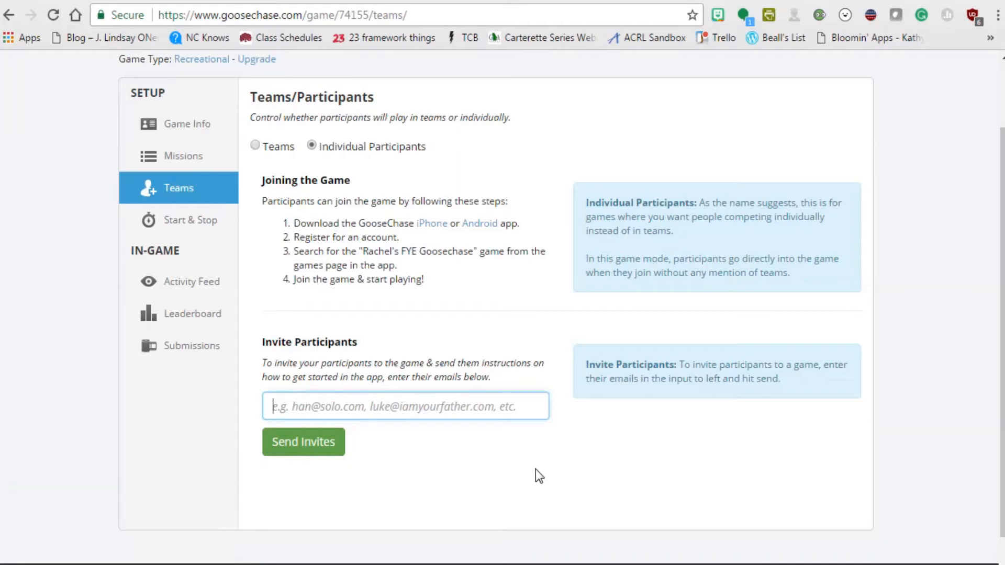
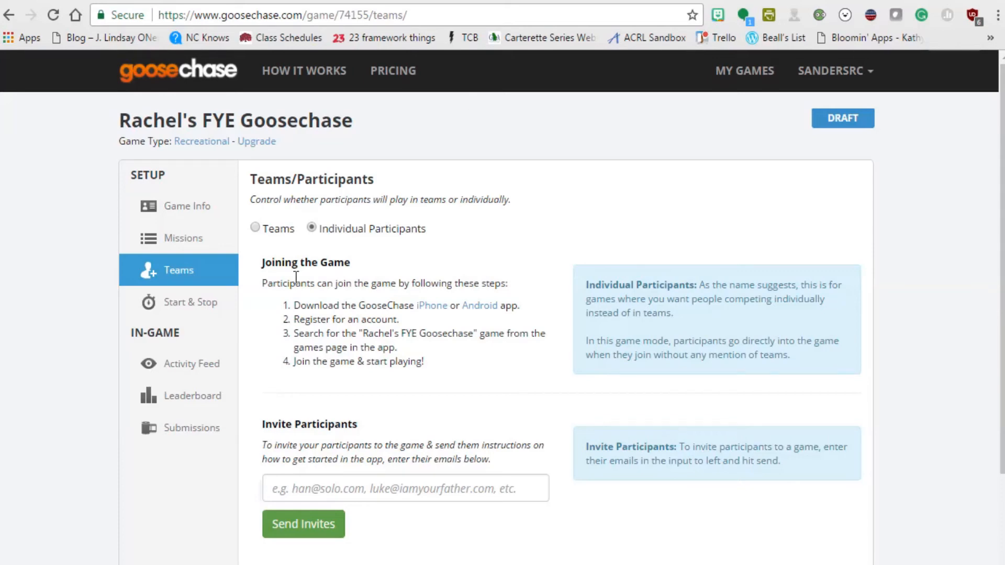
left_click_drag(259, 268, 417, 366)
left_click(470, 369)
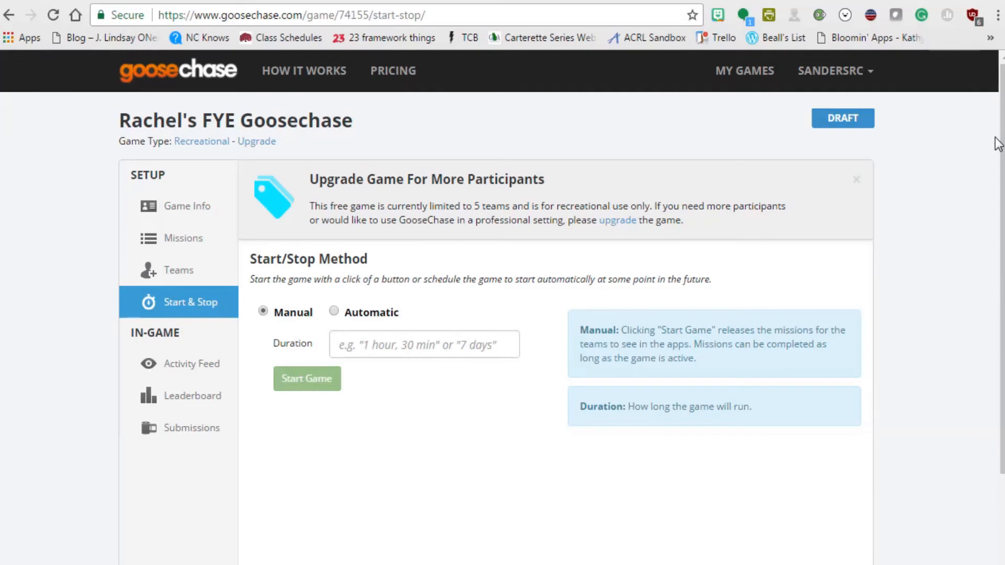
Set the game to start automatically on August 23, 2017.
left_click(180, 302)
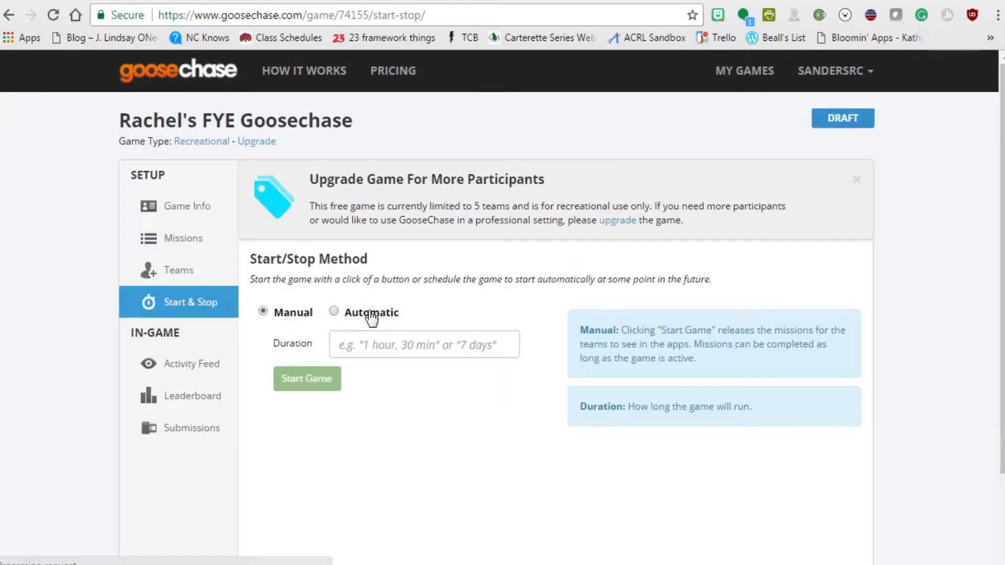
left_click(335, 312)
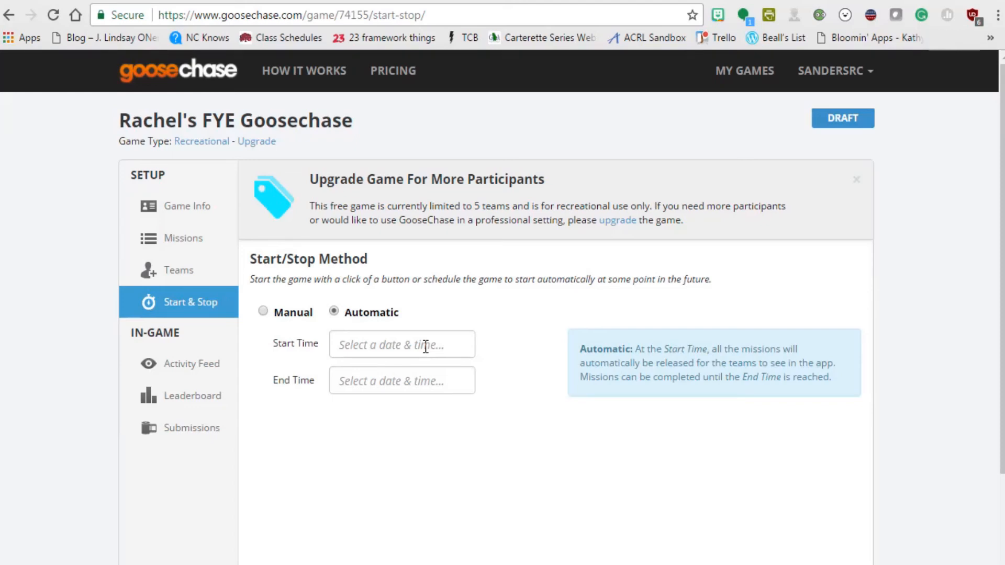
left_click(425, 347)
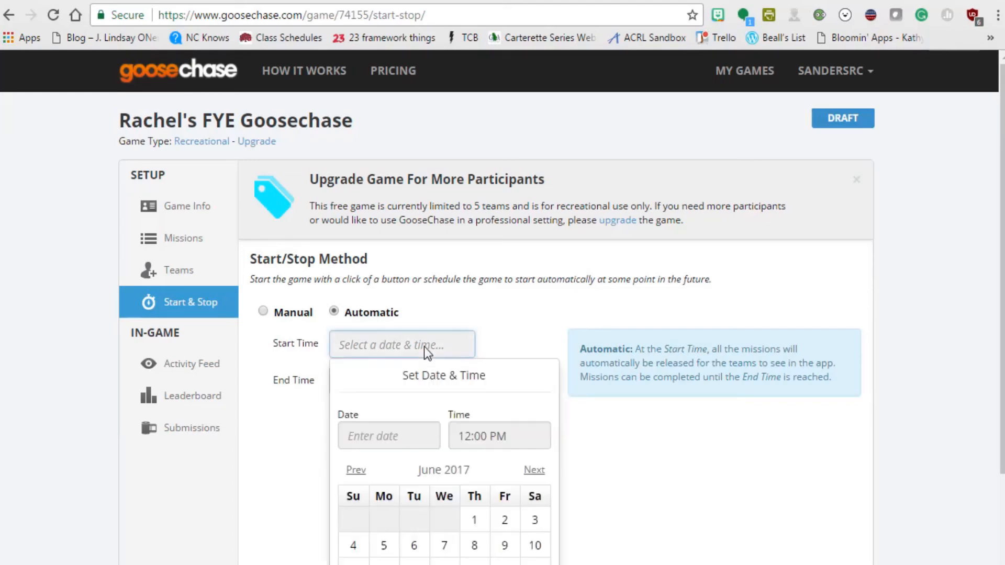
scroll(528, 416, "down", 2)
left_click(542, 362)
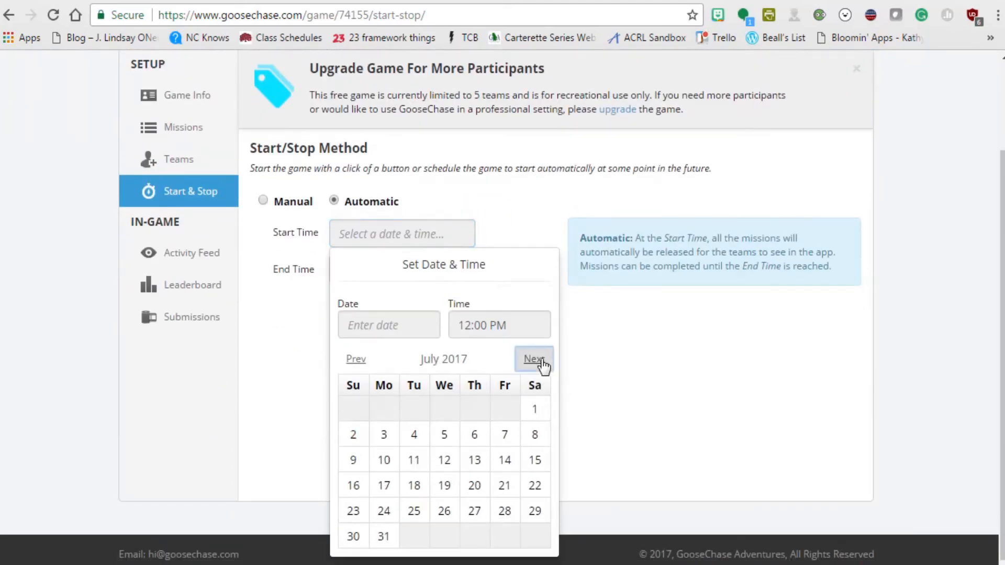
left_click(542, 362)
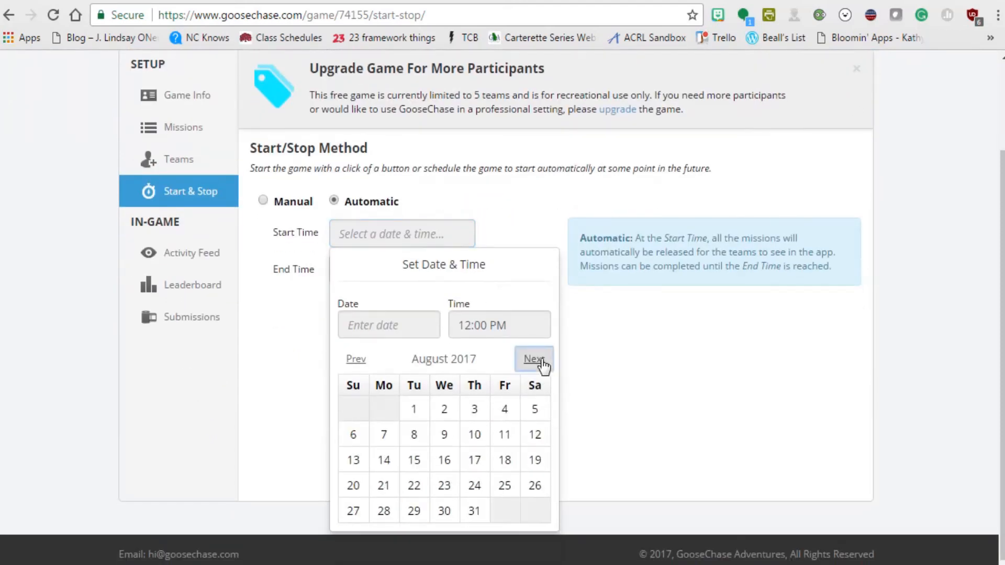
left_click(449, 493)
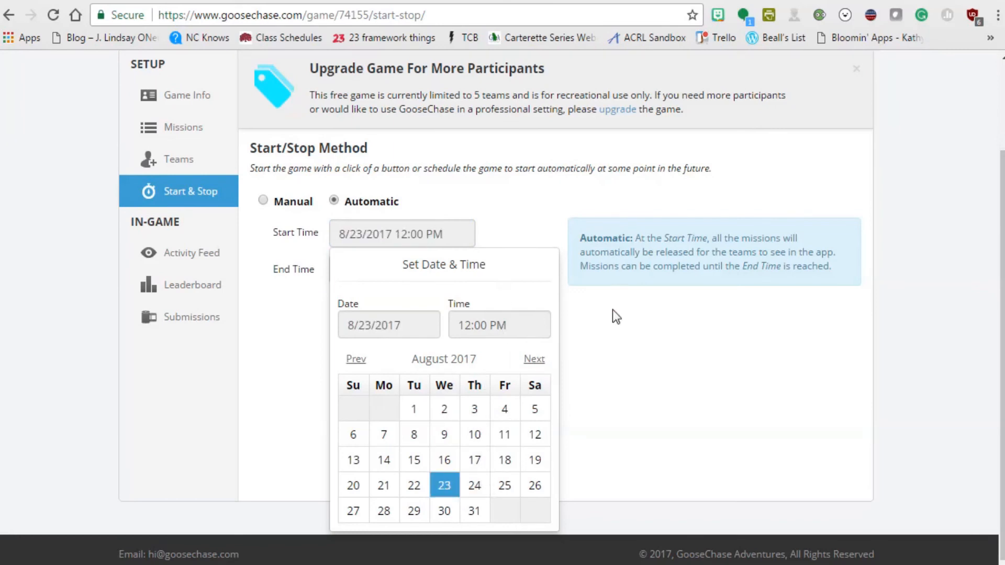
left_click(606, 358)
Set the game's end date to December 8, 2017.
left_click(414, 270)
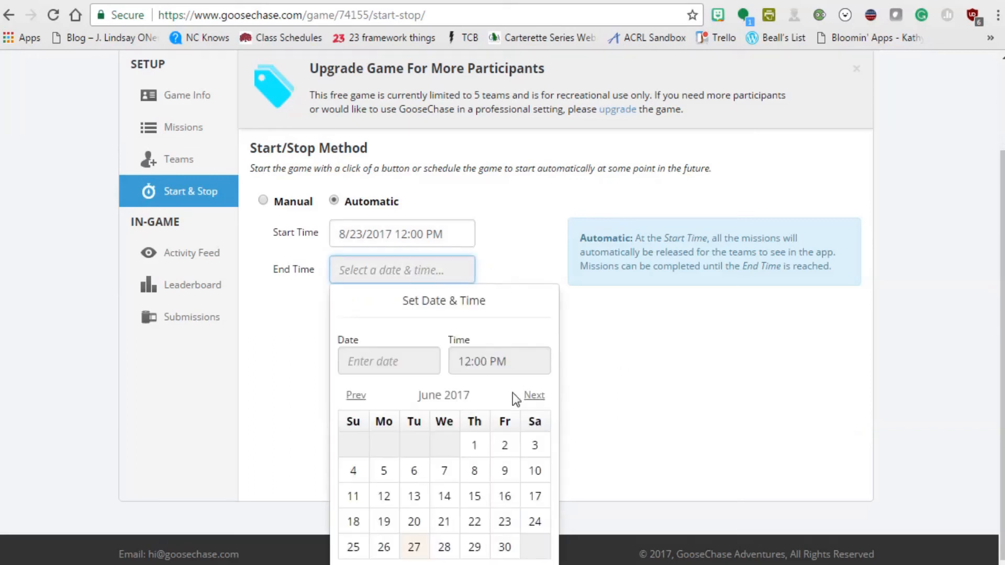
left_click(530, 396)
left_click(529, 396)
left_click(530, 396)
left_click(530, 396)
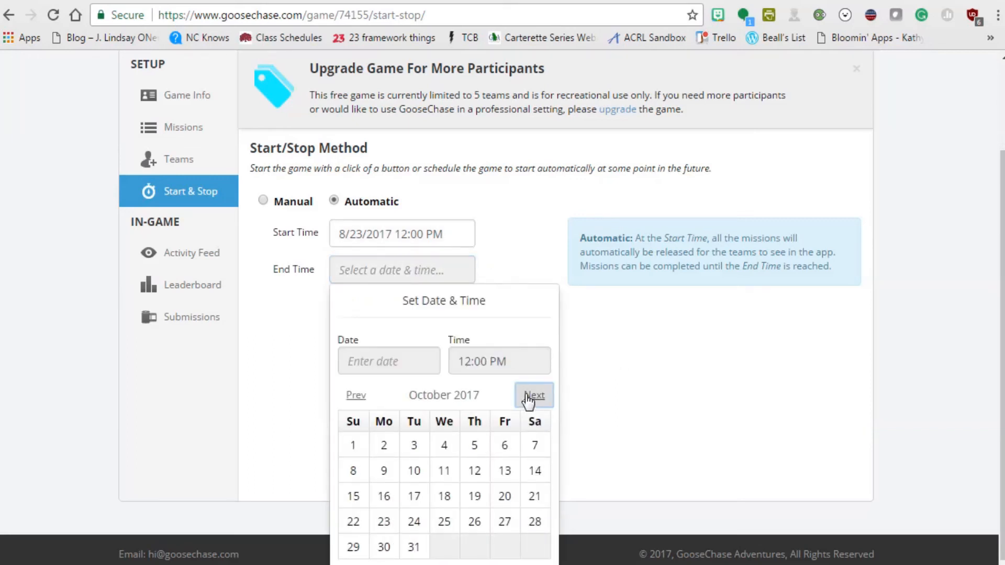
left_click(530, 397)
left_click(530, 396)
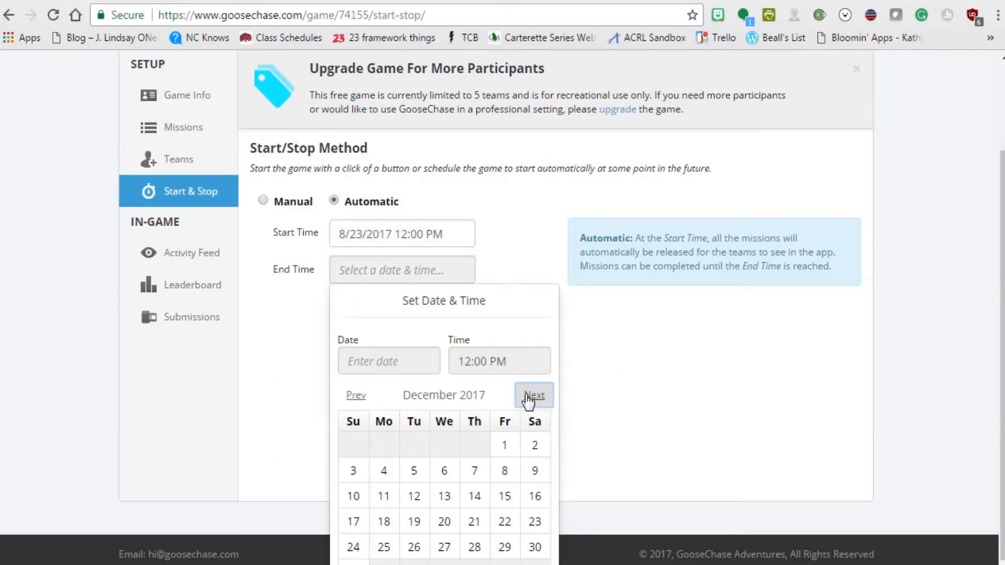
left_click(509, 477)
left_click(591, 429)
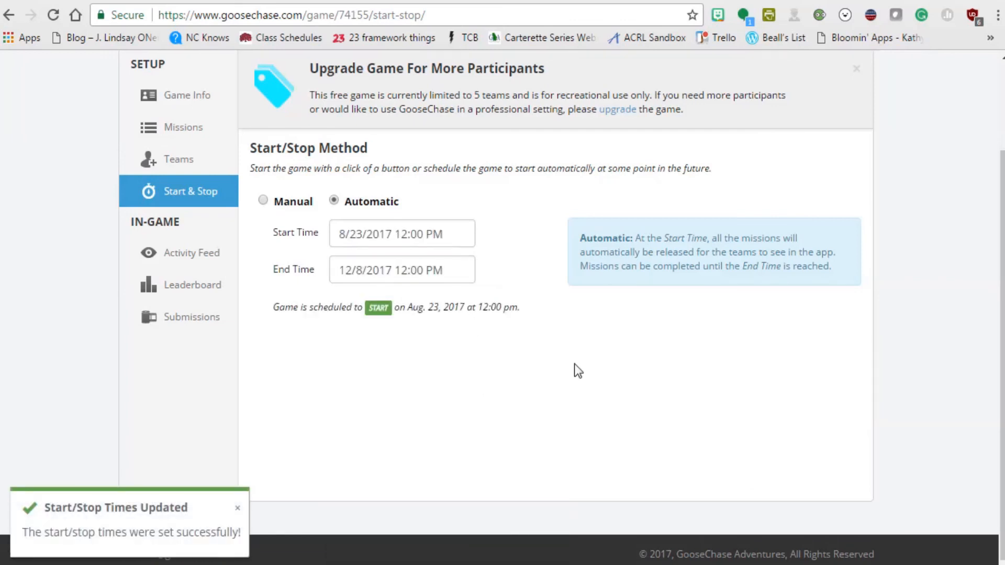
scroll(573, 363, "up", 2)
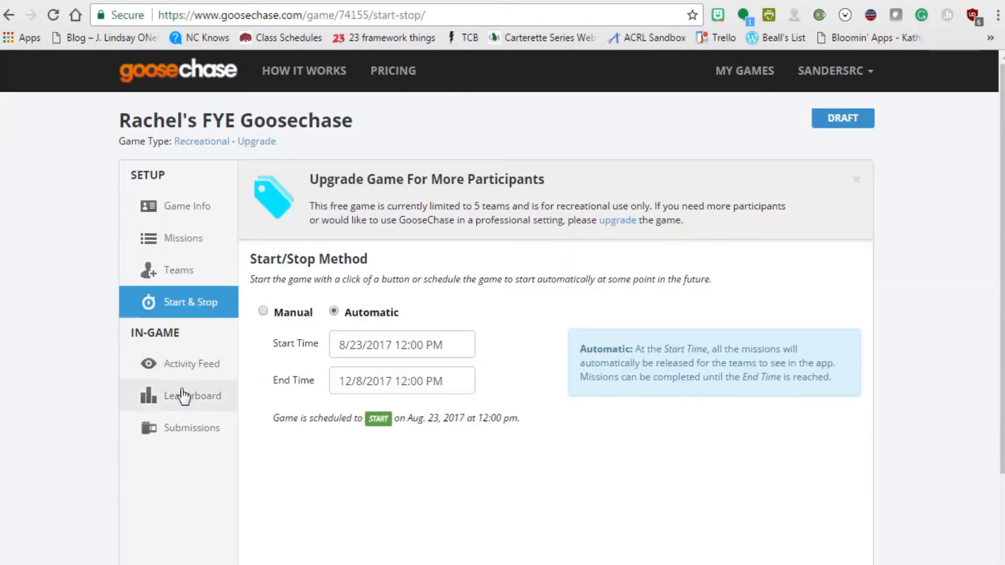
Look over the empty Activity Feed and Leaderboard, then go to the Submissions Hub.
left_click(178, 366)
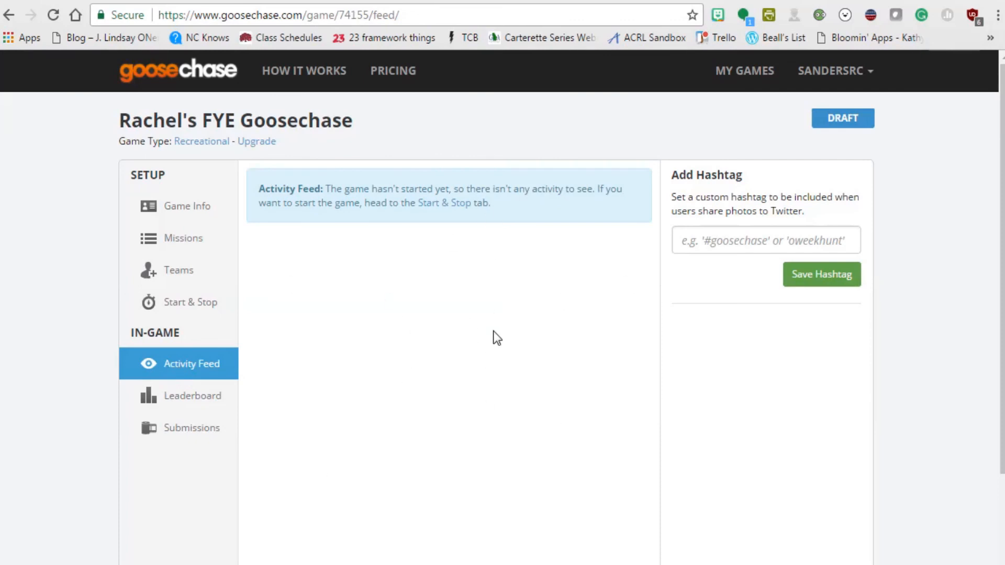
left_click(172, 409)
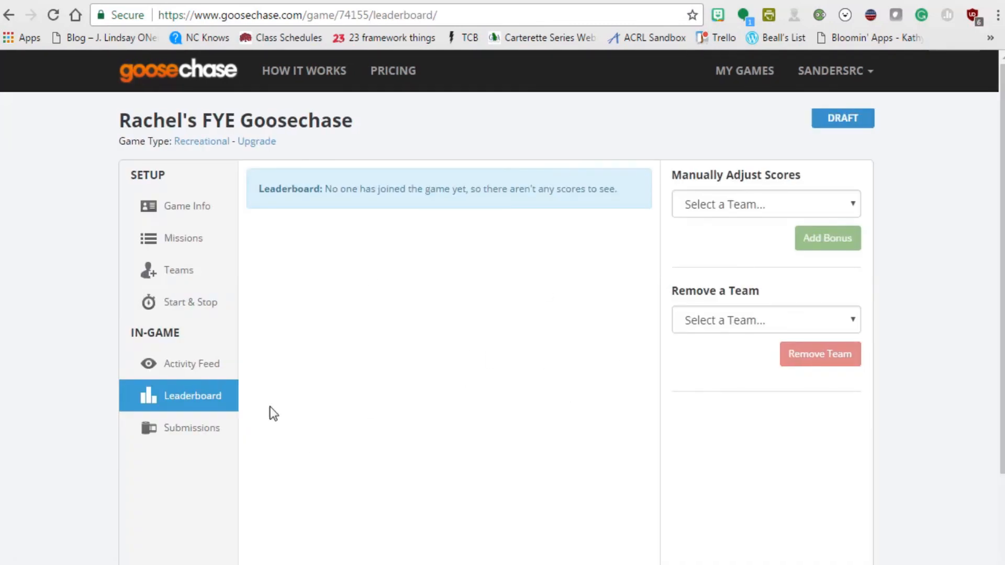
left_click(220, 434)
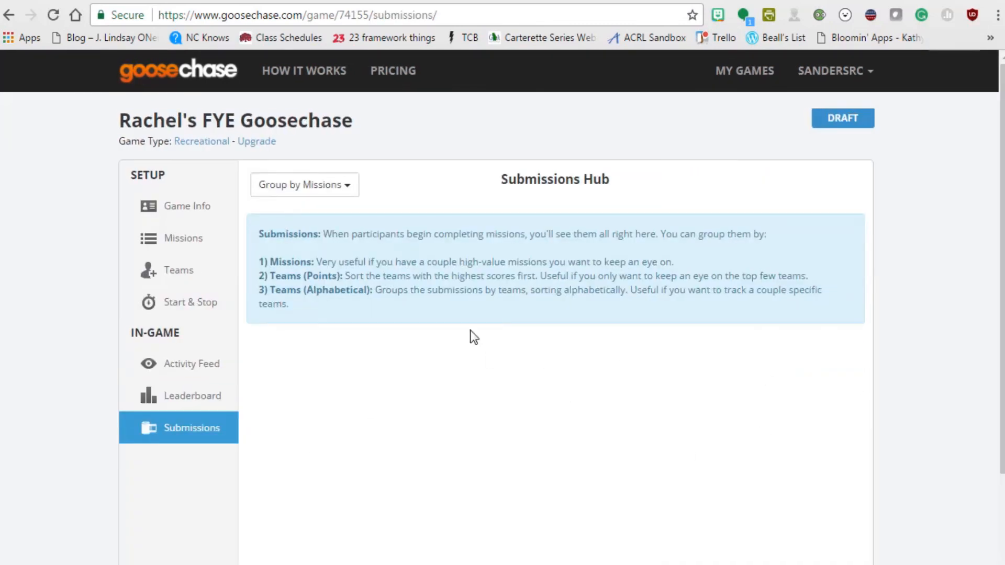